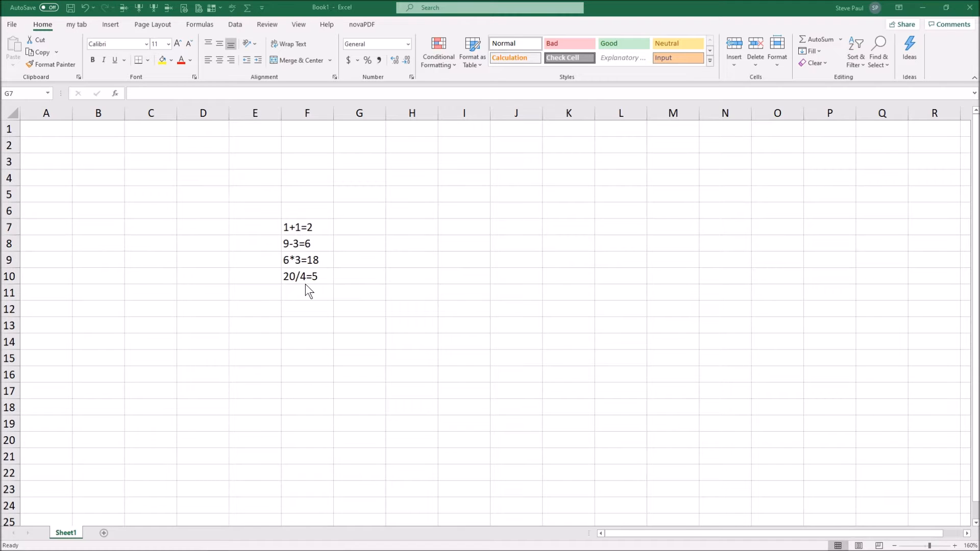
- Enter the addition formula =1+1 in cell G7 and reopen the cell to check its formula
{"action": "double_click", "coordinate": [352, 227]}
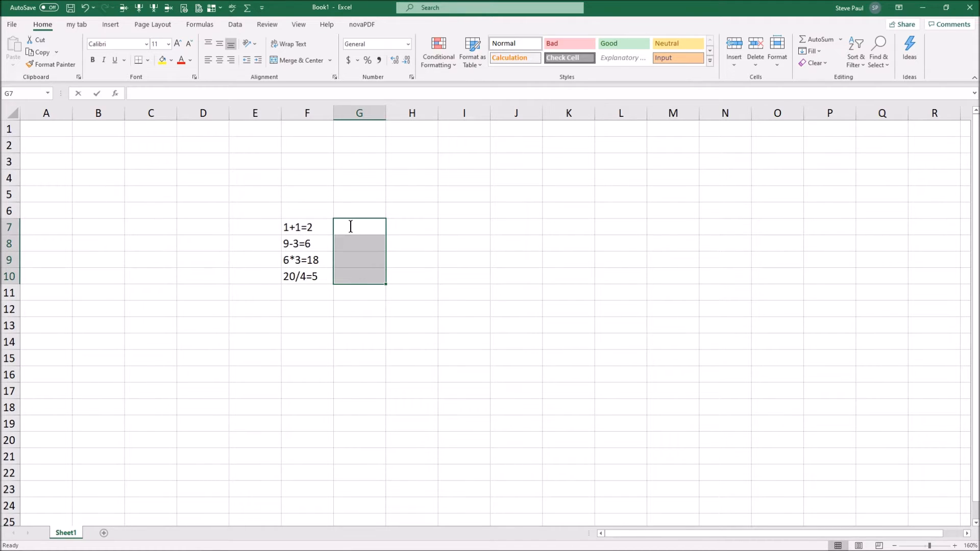
{"action": "left_click", "coordinate": [357, 281]}
{"action": "left_click", "coordinate": [345, 227]}
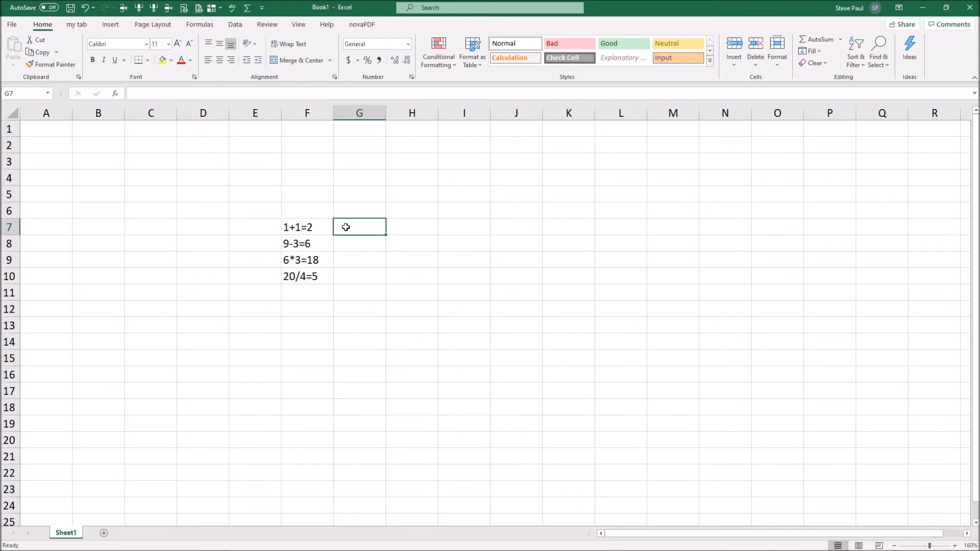
{"action": "type", "text": "="}
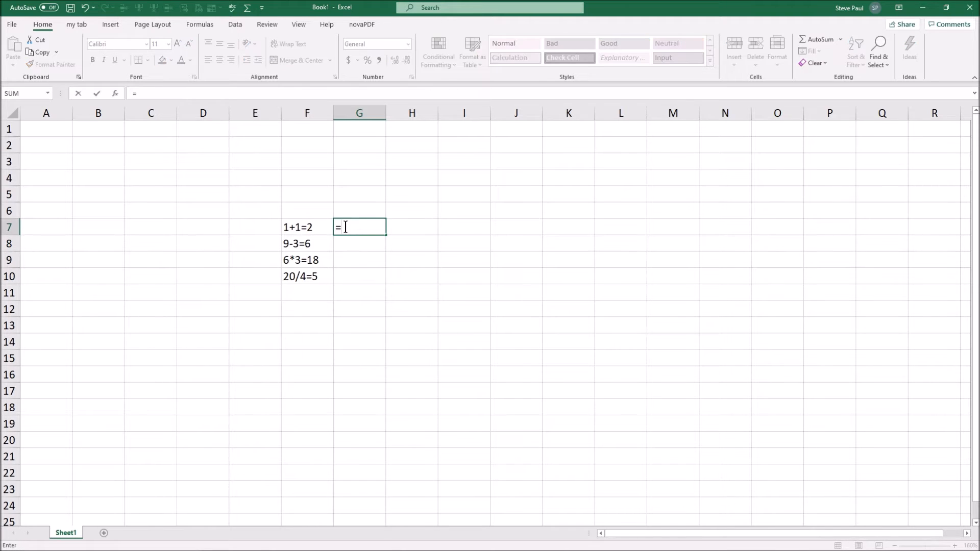
{"action": "type", "text": "1+1"}
{"action": "key", "text": "Return"}
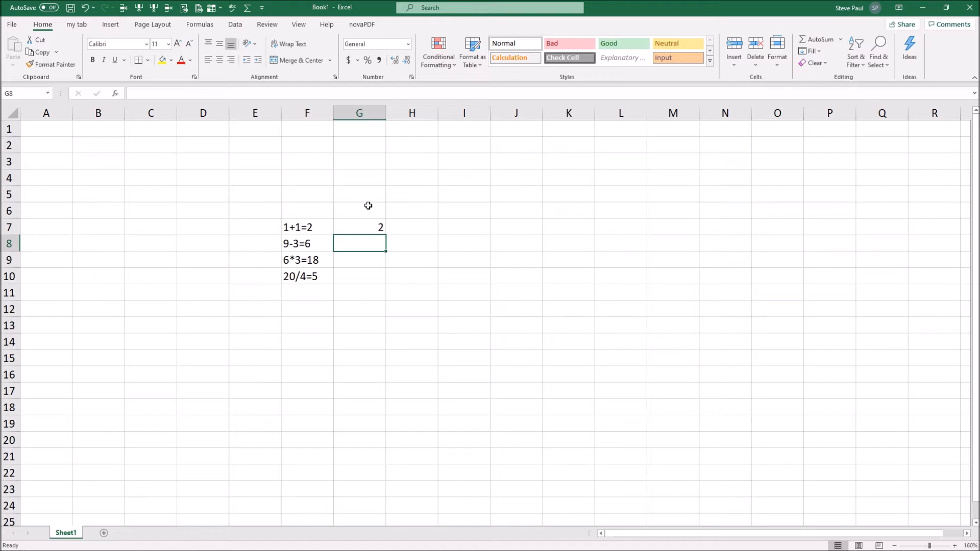
{"action": "left_click", "coordinate": [363, 225]}
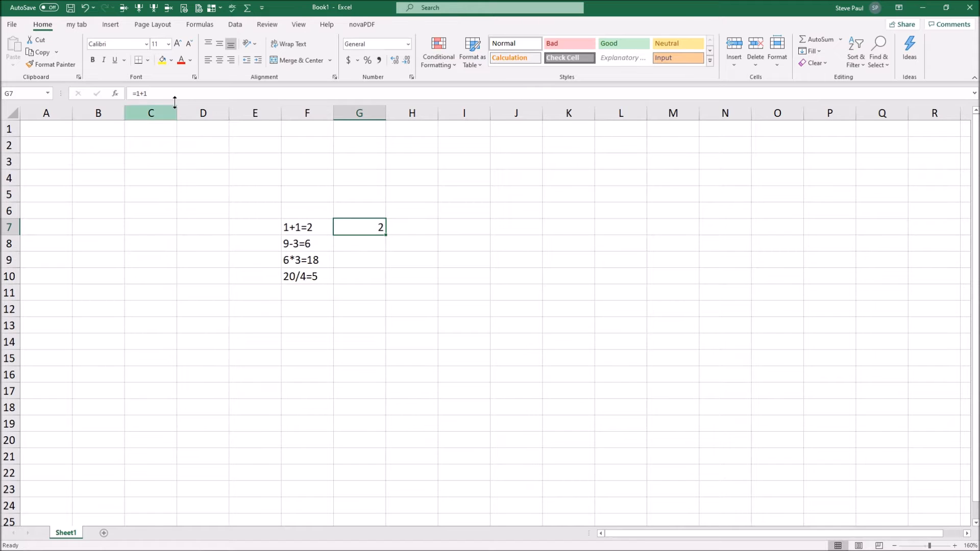
{"action": "double_click", "coordinate": [357, 226]}
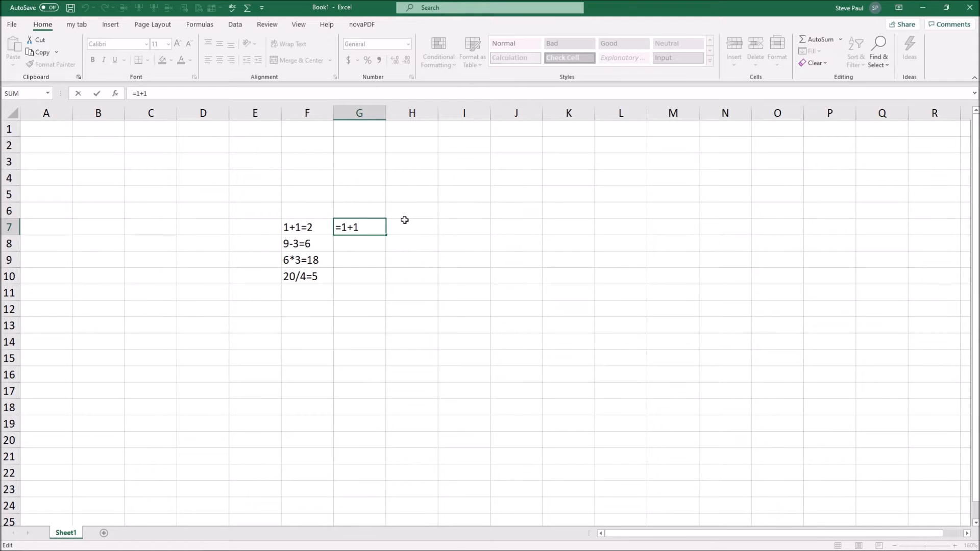
{"action": "key", "text": "Return"}
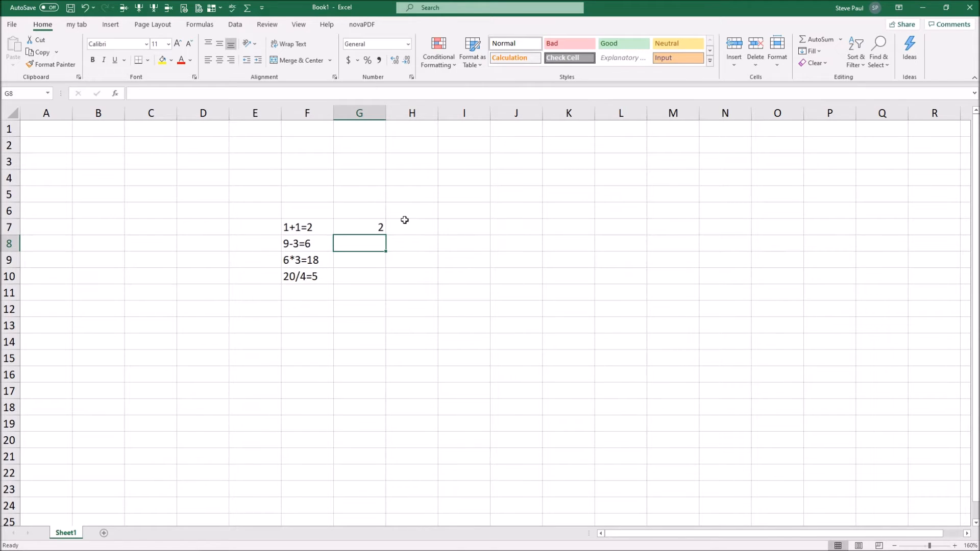
- Enter the subtraction formula =9-3 in cell G8 and the multiplication formula =6*3 in cell G9
{"action": "type", "text": "="}
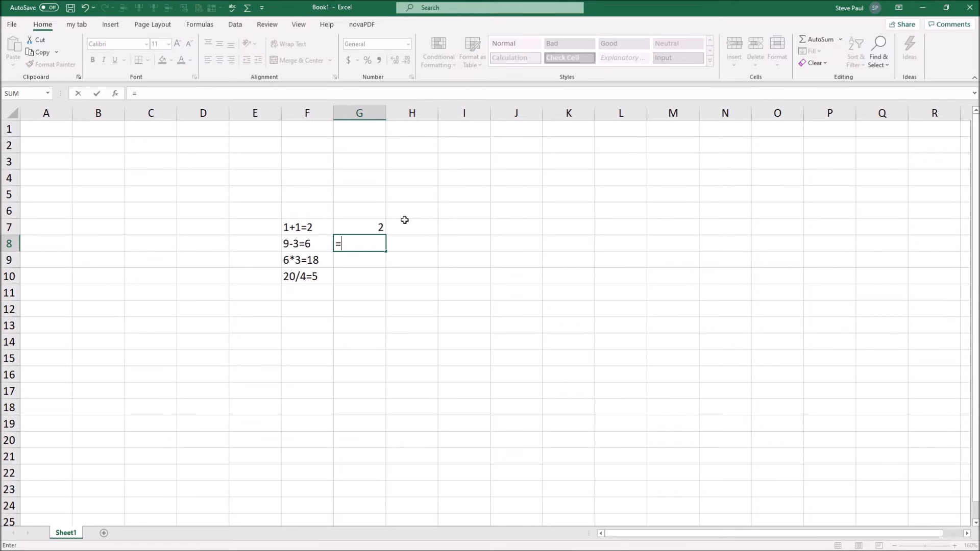
{"action": "type", "text": "9-3"}
{"action": "key", "text": "Return"}
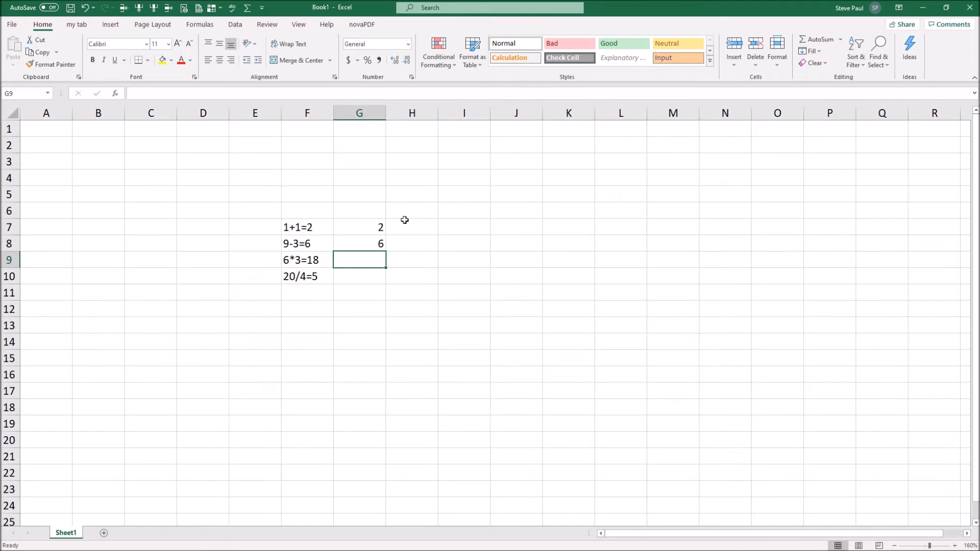
{"action": "type", "text": "=6*3"}
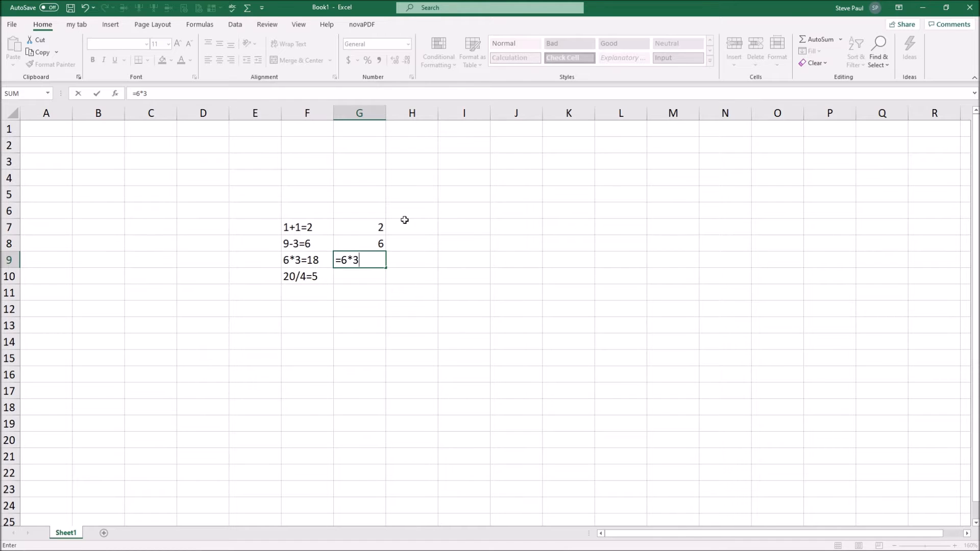
{"action": "key", "text": "Return"}
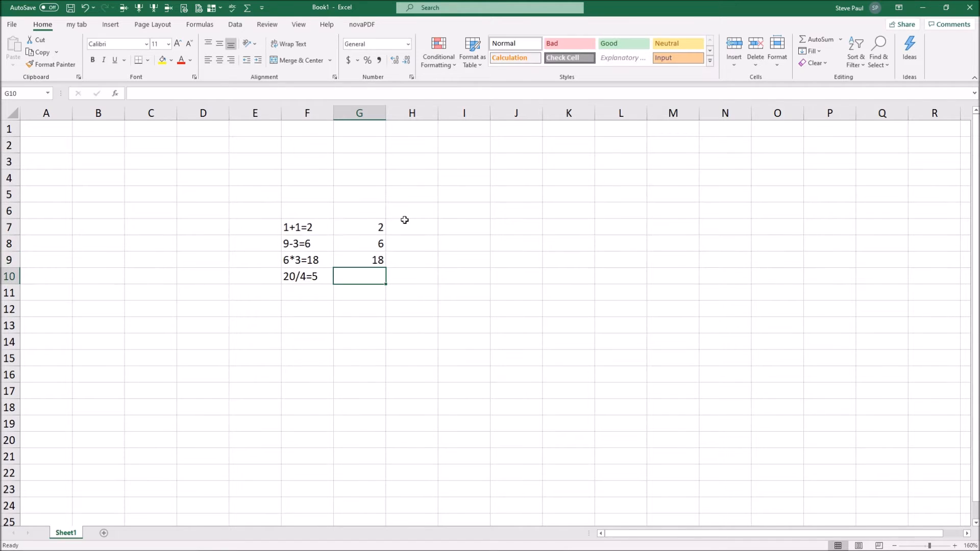
- Enter the division formula =20/4 in cell G10 and select the cell to check it
{"action": "type", "text": "=20/4"}
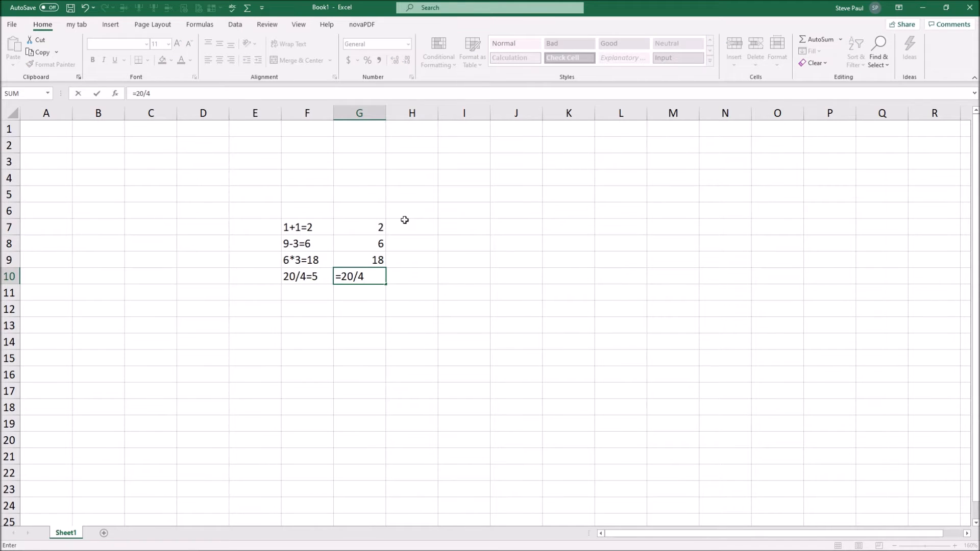
{"action": "key", "text": "Return"}
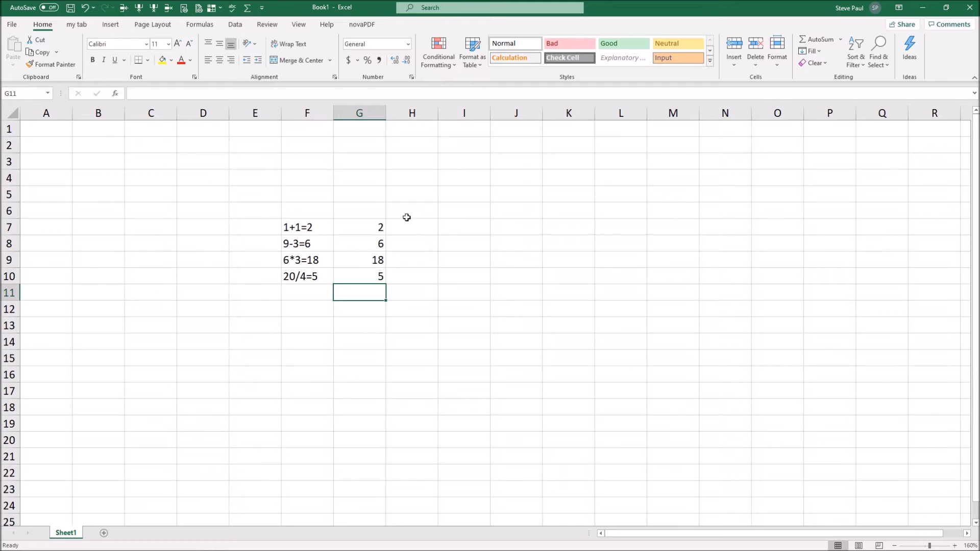
{"action": "left_click", "coordinate": [369, 276]}
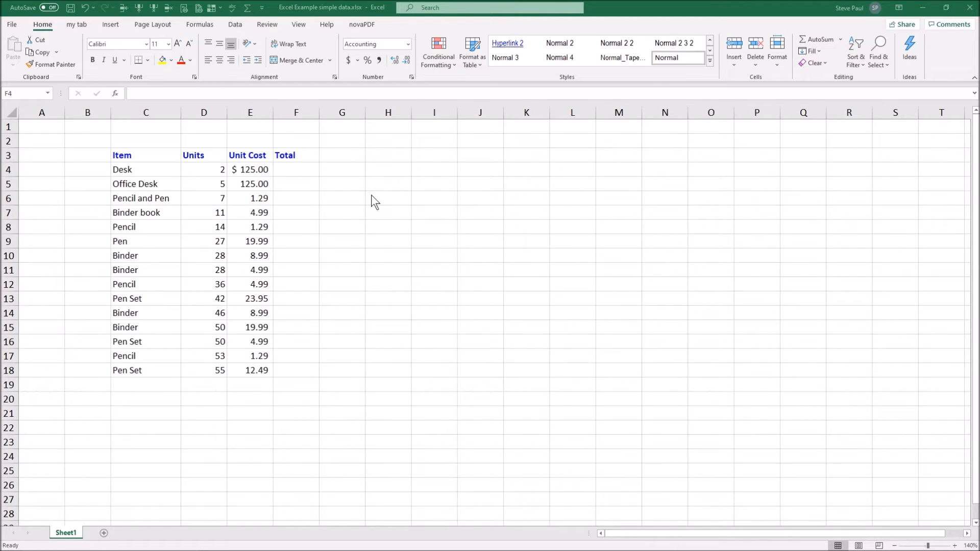
- Calculate the Desk total in cell F4 by multiplying units by unit cost with =D4*E4
{"action": "left_click", "coordinate": [298, 167]}
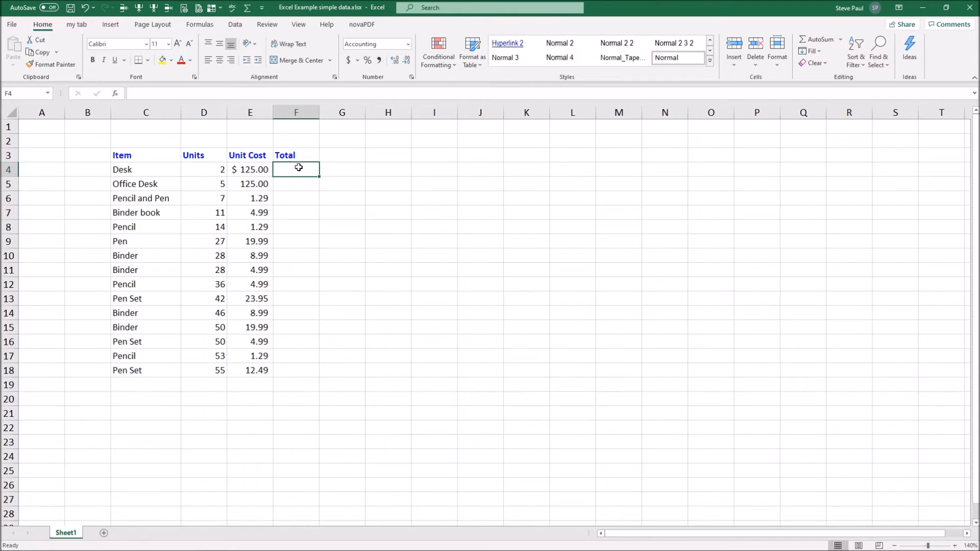
{"action": "type", "text": "="}
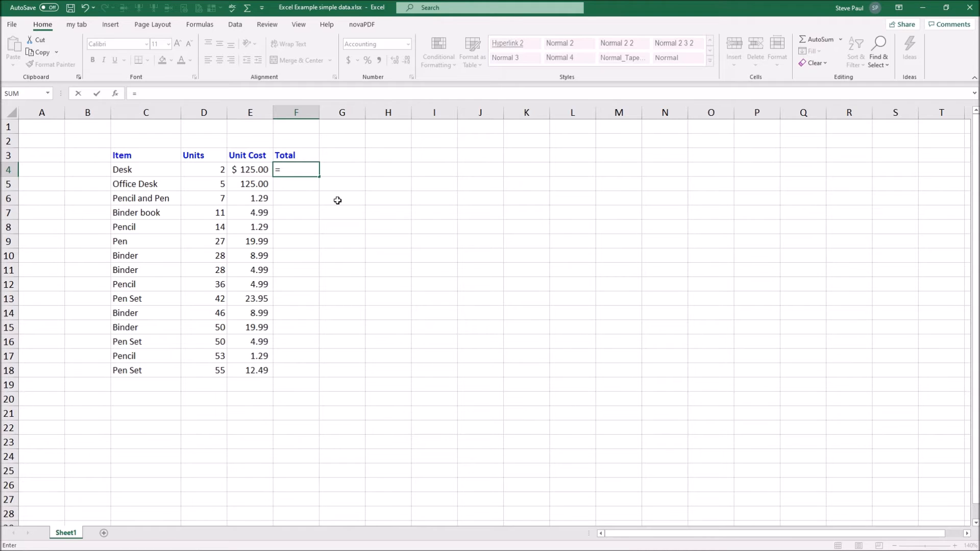
{"action": "type", "text": "d4"}
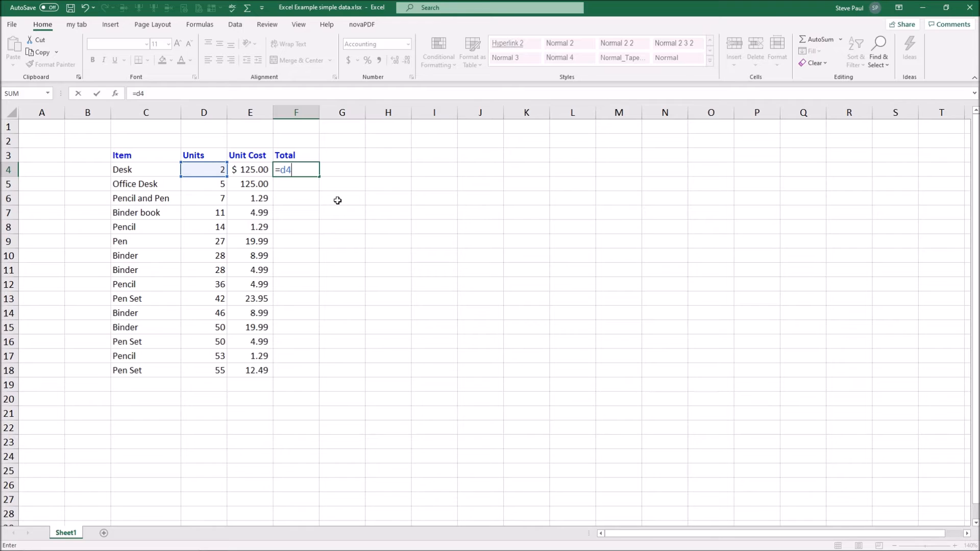
{"action": "type", "text": "*e4"}
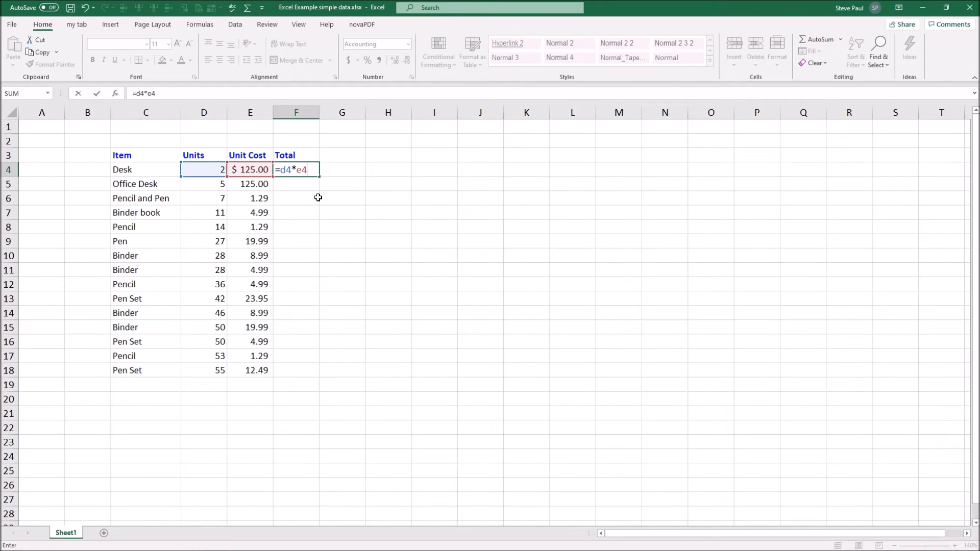
{"action": "key", "text": "Return"}
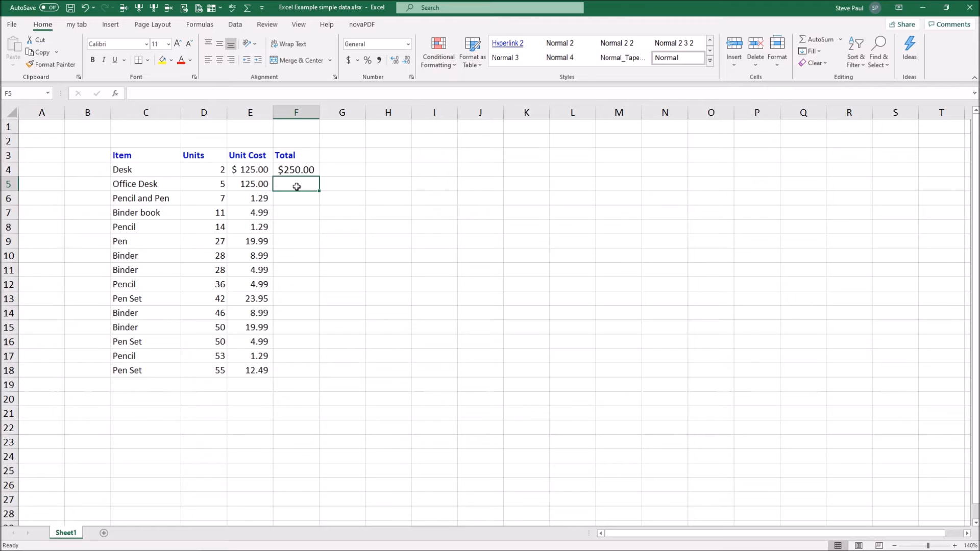
- Calculate the Office Desk total in cell F5 with =D5*E5 using cell references, and check the formula
{"action": "type", "text": "="}
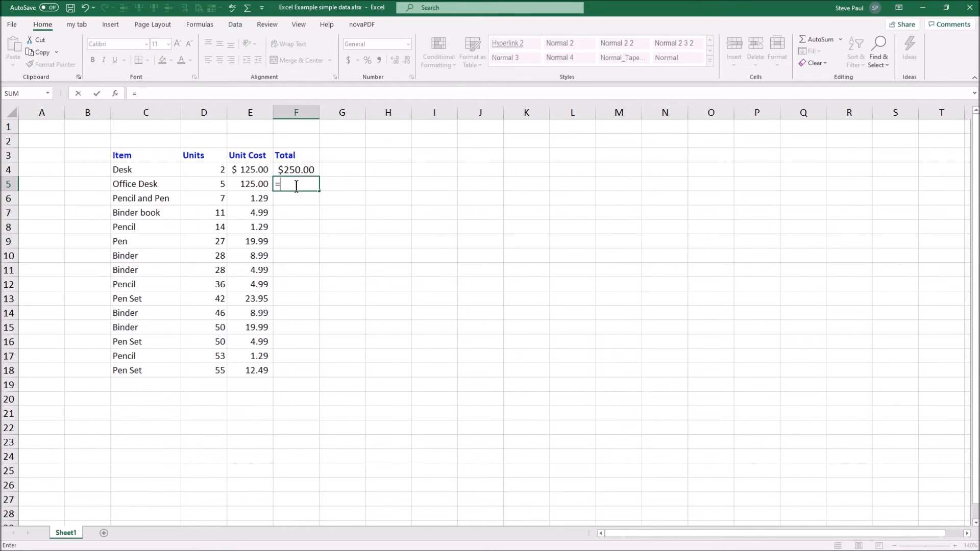
{"action": "left_click", "coordinate": [218, 185]}
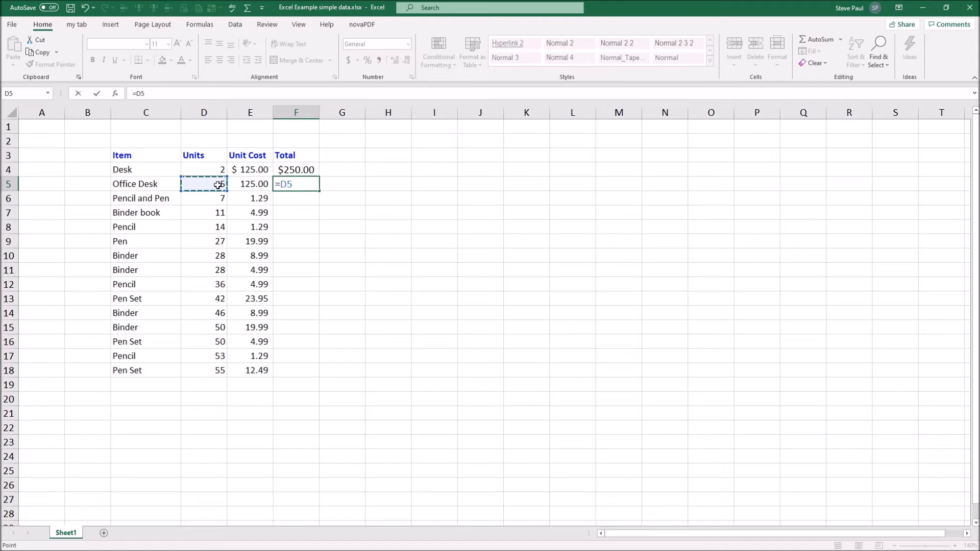
{"action": "type", "text": "*"}
{"action": "left_click", "coordinate": [251, 184]}
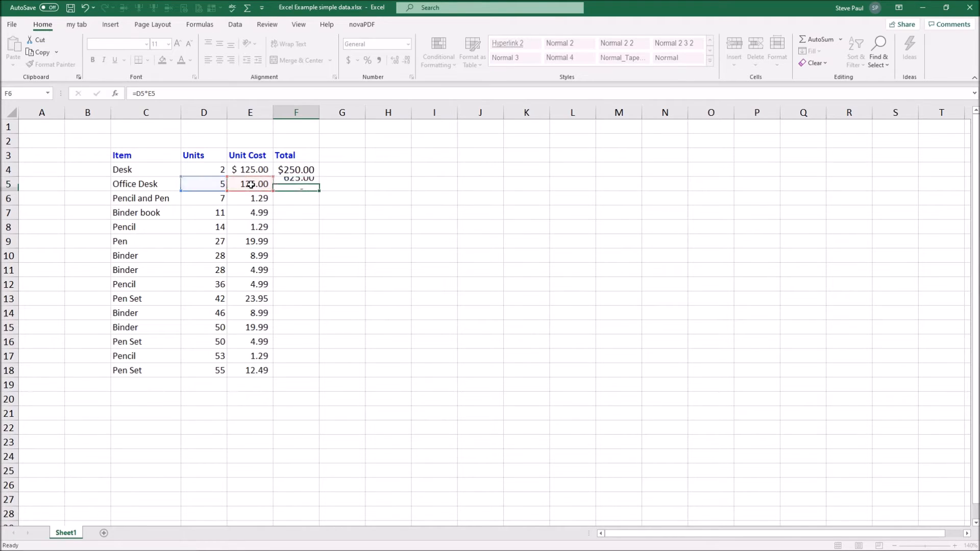
{"action": "key", "text": "Return"}
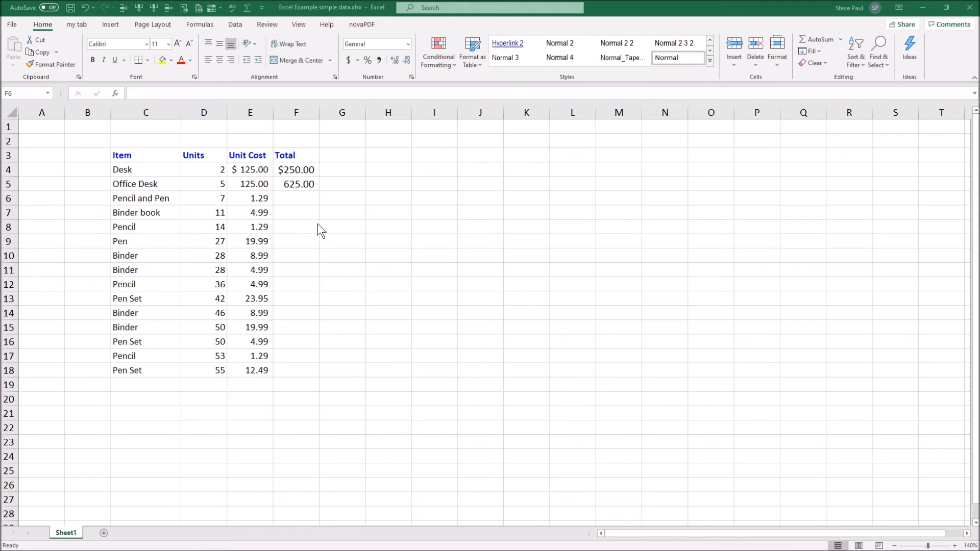
{"action": "left_click", "coordinate": [298, 184]}
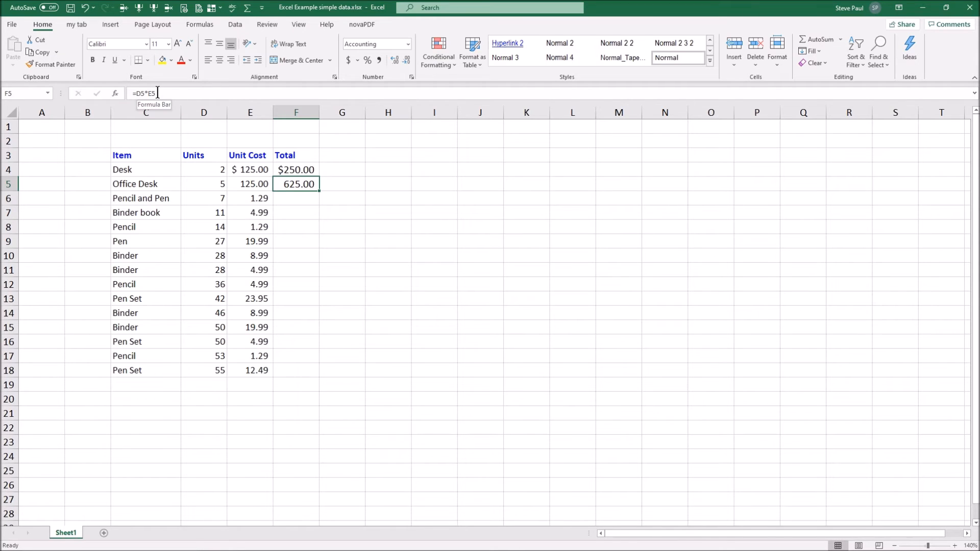
{"action": "double_click", "coordinate": [308, 185]}
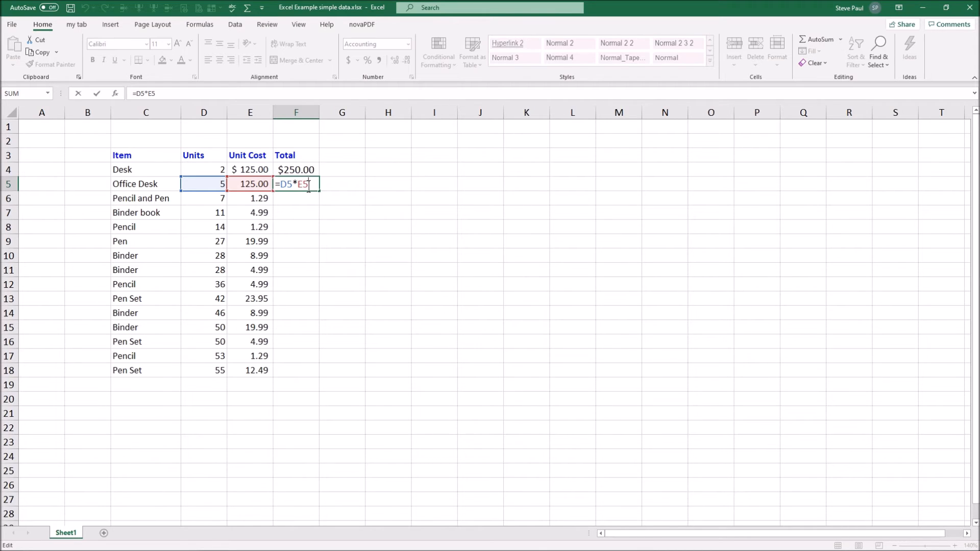
{"action": "key", "text": "Return"}
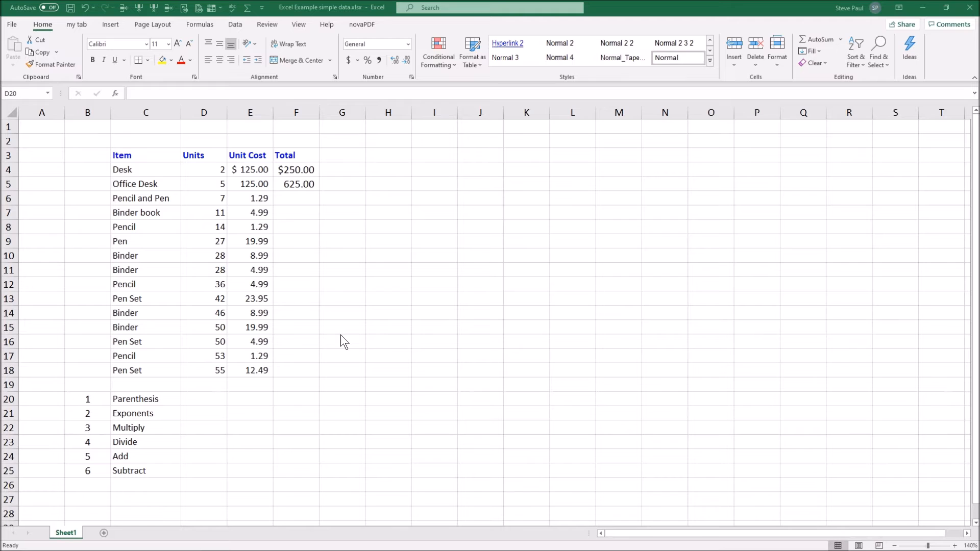
- Examine the order of operations list in cells C20 to C25, from Parenthesis down to Subtract and back
{"action": "left_click", "coordinate": [204, 400]}
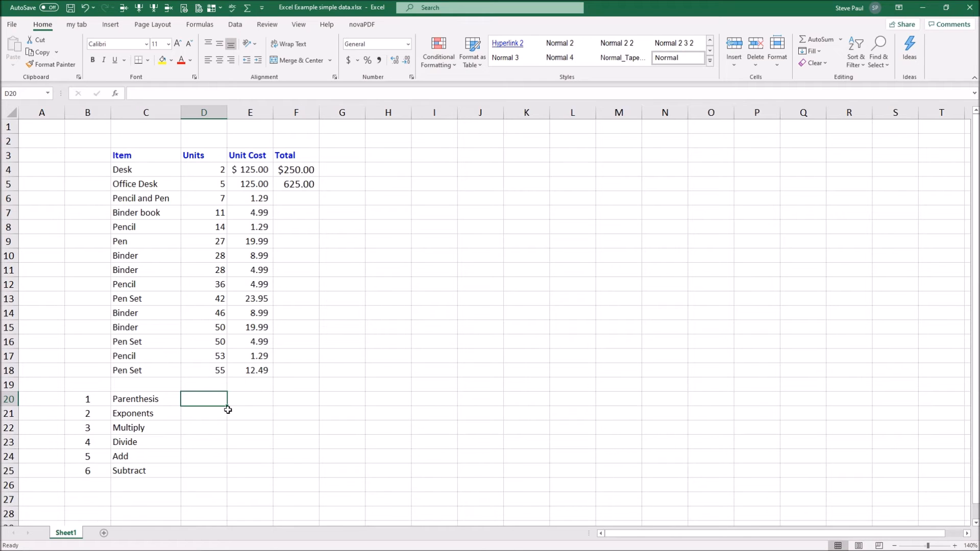
{"action": "left_click", "coordinate": [135, 399]}
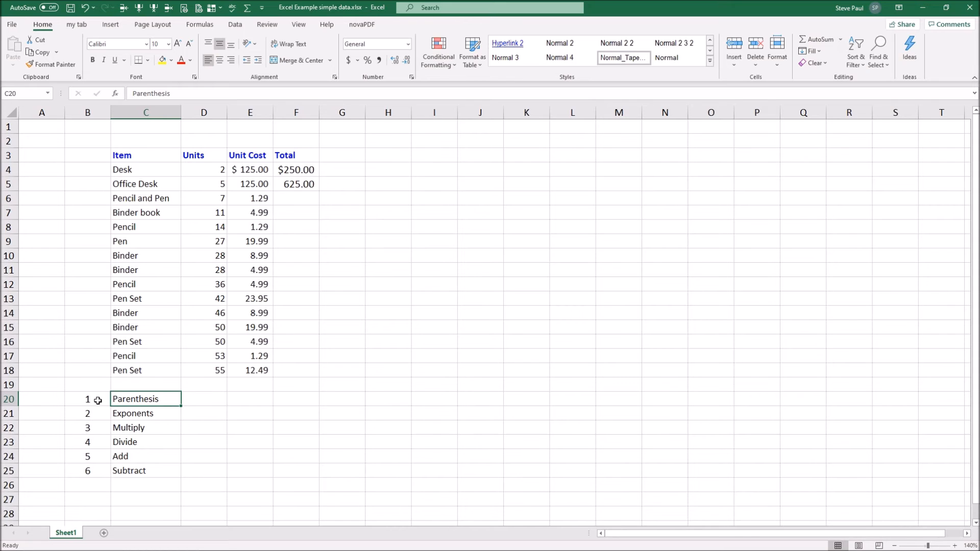
{"action": "key", "text": "Down"}
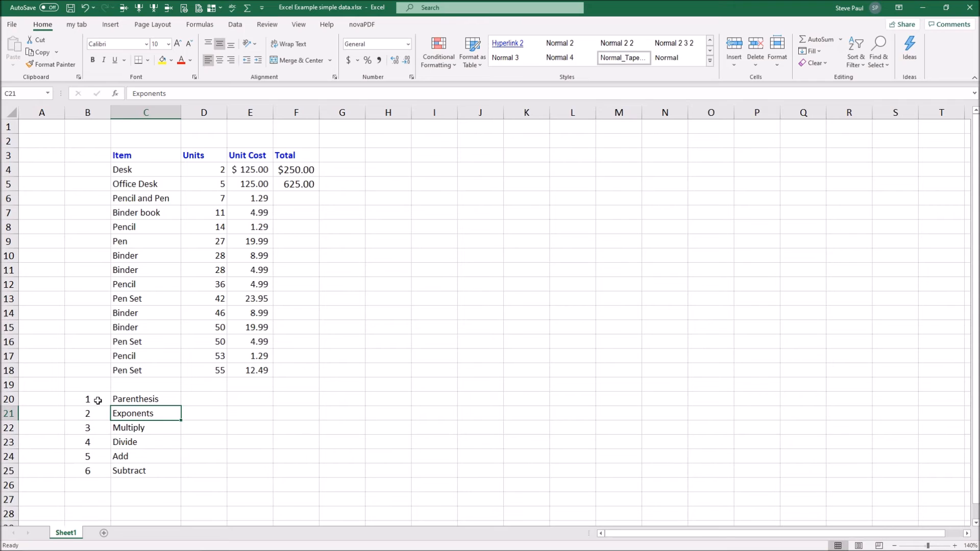
{"action": "key", "text": "Down"}
{"action": "key", "text": "Down"}
{"action": "key", "text": "Down"}
{"action": "key", "text": "Down"}
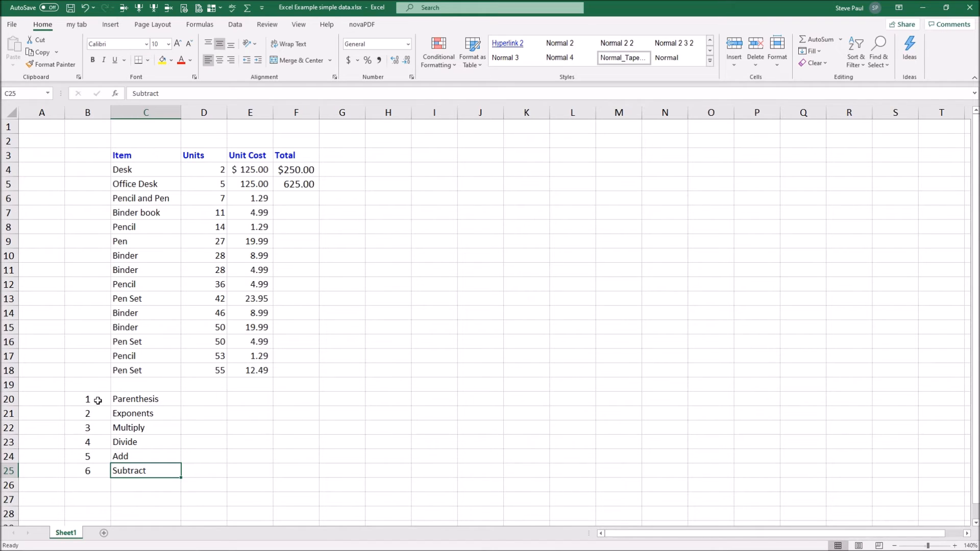
{"action": "key", "text": "Up"}
{"action": "key", "text": "Up"}
{"action": "key", "text": "Up"}
{"action": "key", "text": "Up"}
{"action": "key", "text": "Up"}
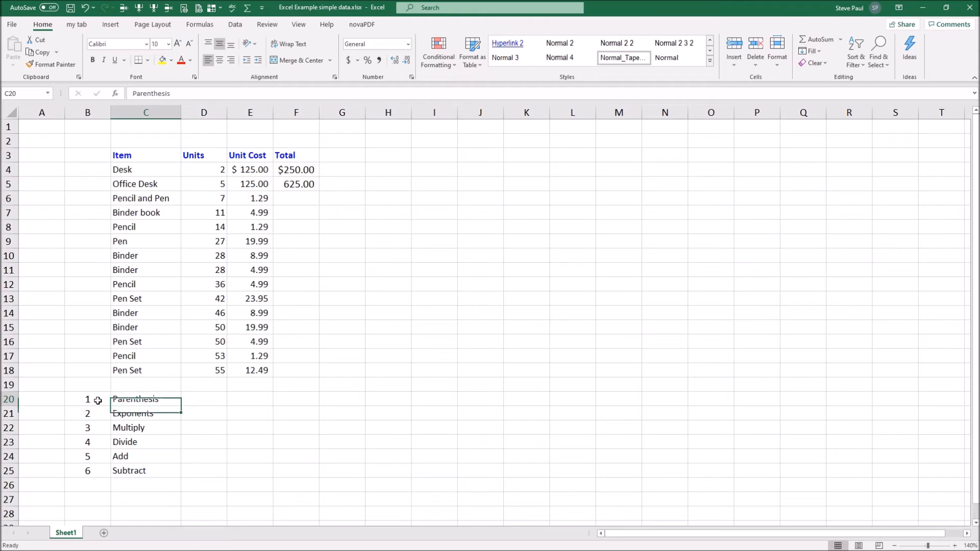
- Enter the formula =D9-E10/9 in cell D20 beside Parenthesis, using cell references for the Pen units and Binder unit cost
{"action": "key", "text": "Right"}
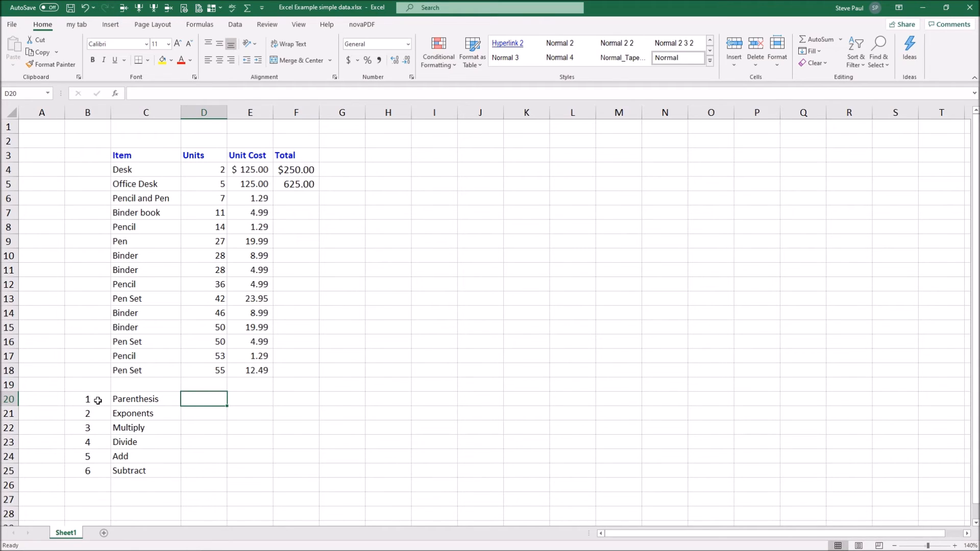
{"action": "type", "text": "="}
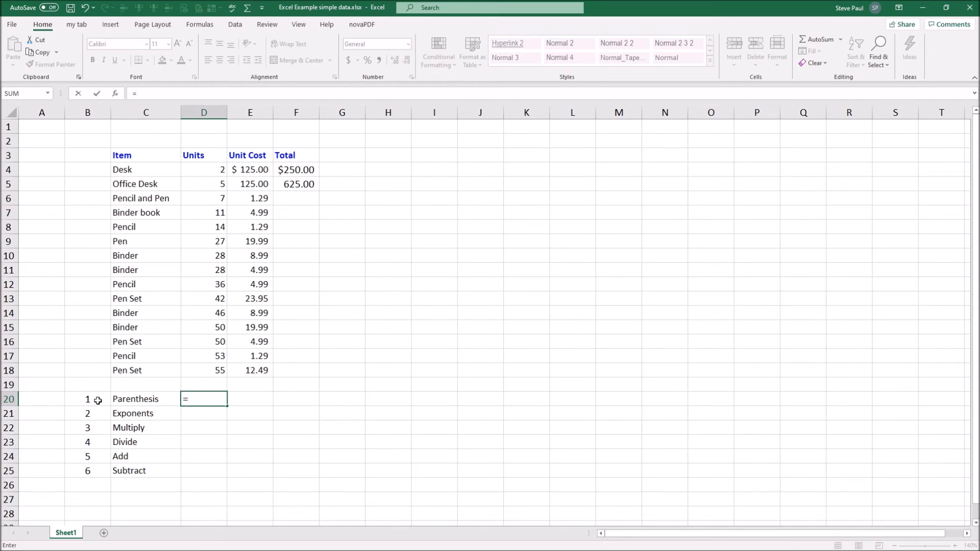
{"action": "left_click", "coordinate": [216, 241]}
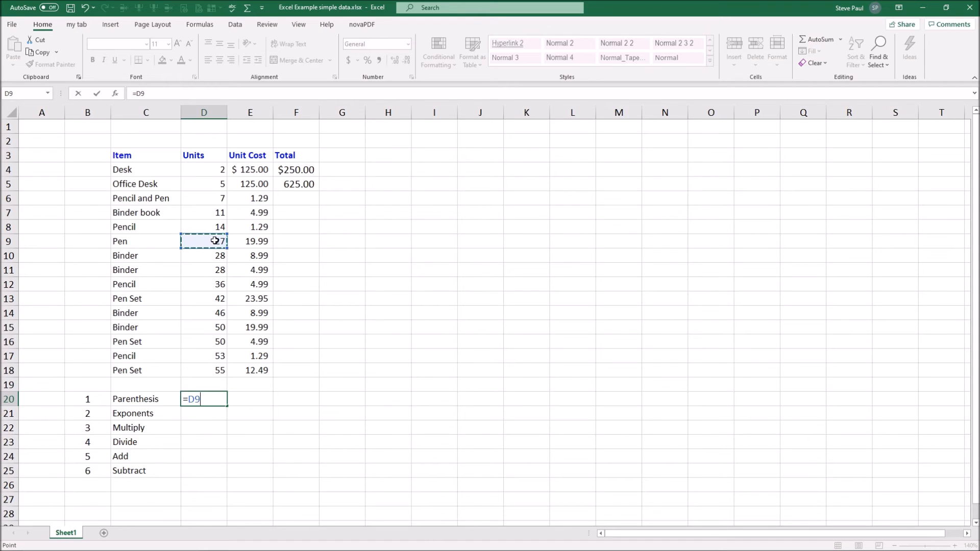
{"action": "type", "text": "-"}
{"action": "left_click", "coordinate": [258, 259]}
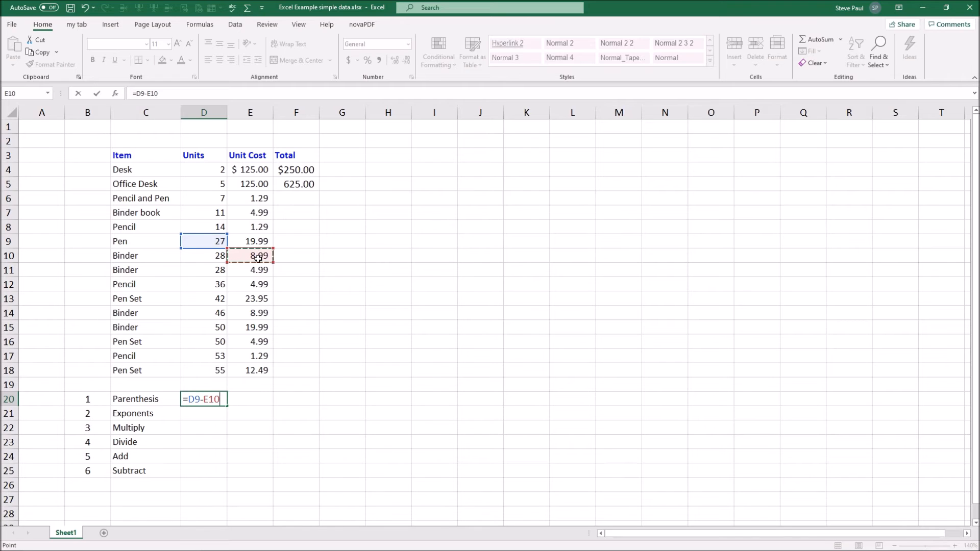
{"action": "type", "text": "/9"}
{"action": "key", "text": "Return"}
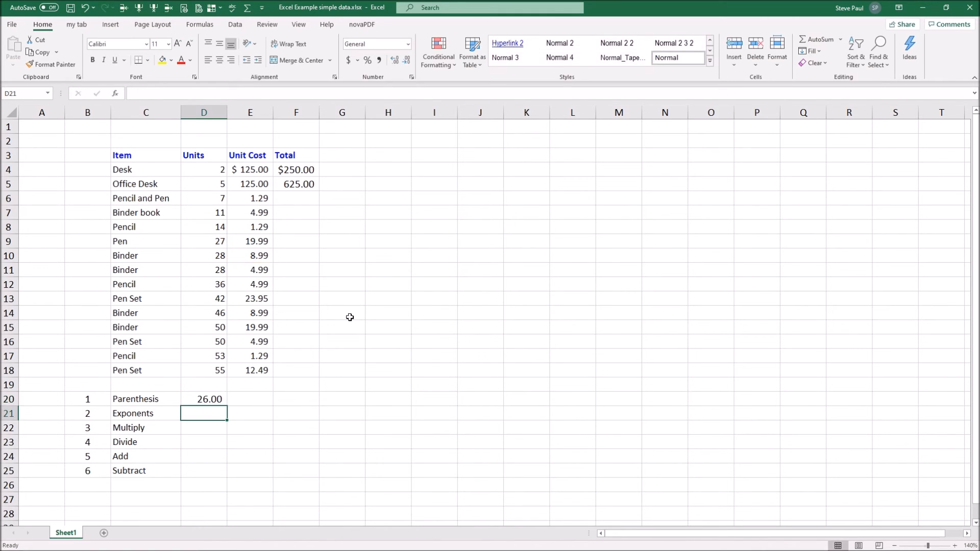
- Examine the formula in cell D20 and its referenced cells against the order of operations list
{"action": "left_click", "coordinate": [216, 399]}
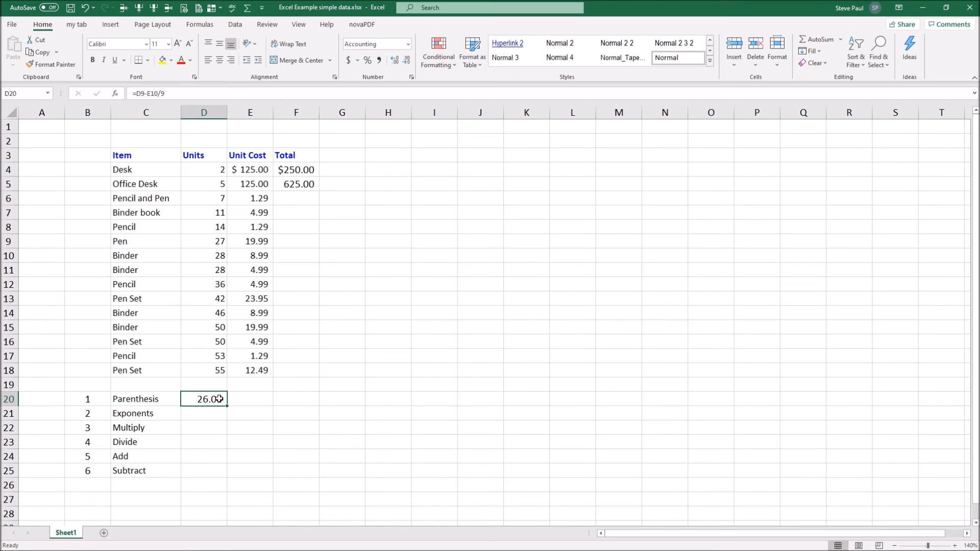
{"action": "double_click", "coordinate": [219, 399]}
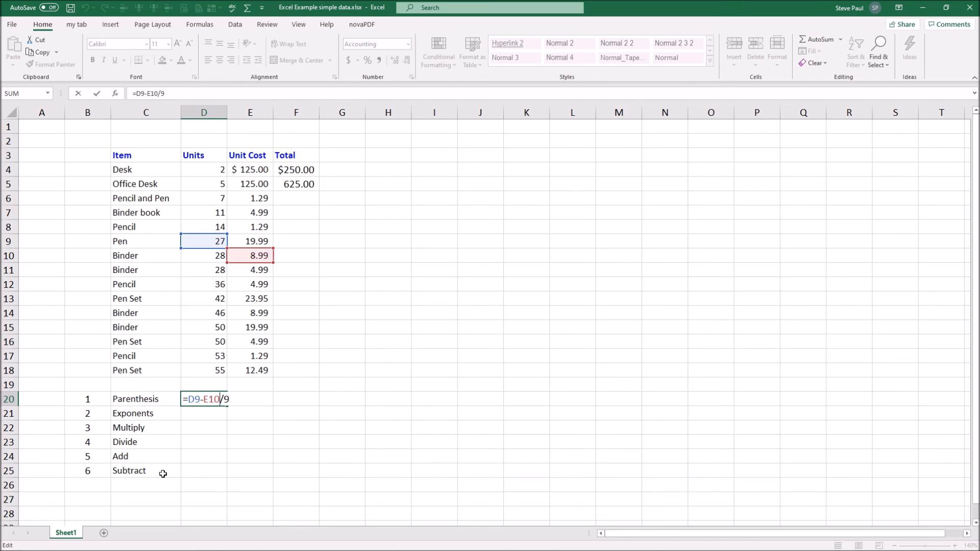
{"action": "key", "text": "Return"}
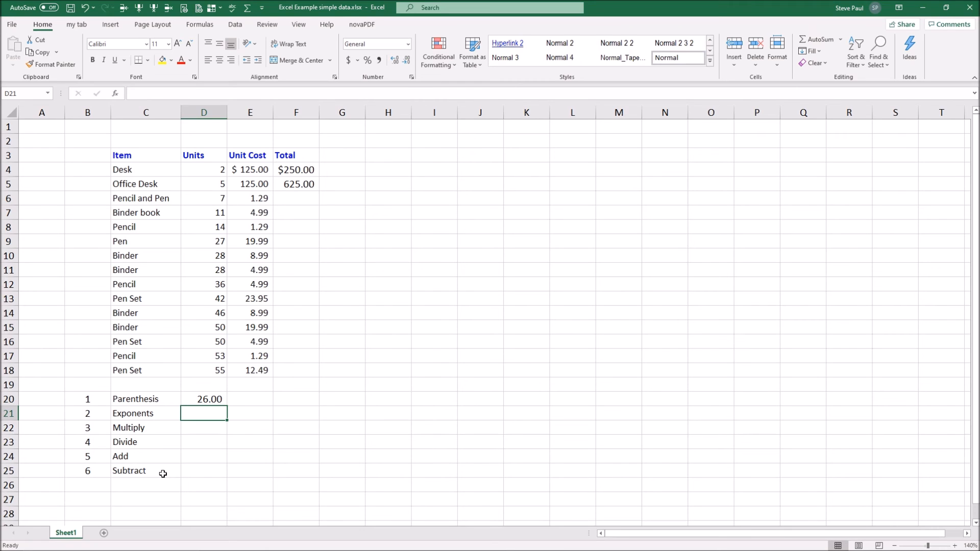
{"action": "key", "text": "Up"}
{"action": "key", "text": "Right"}
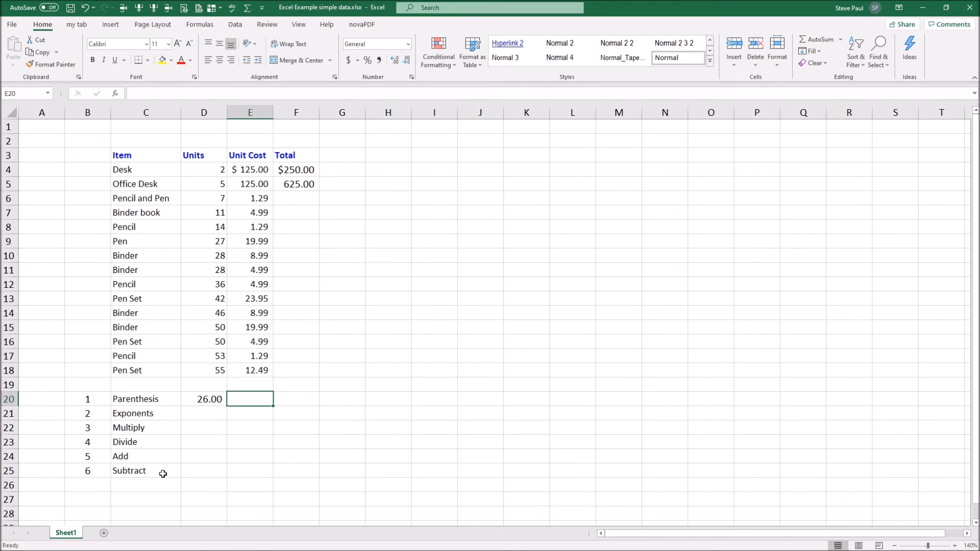
{"action": "left_click", "coordinate": [208, 400]}
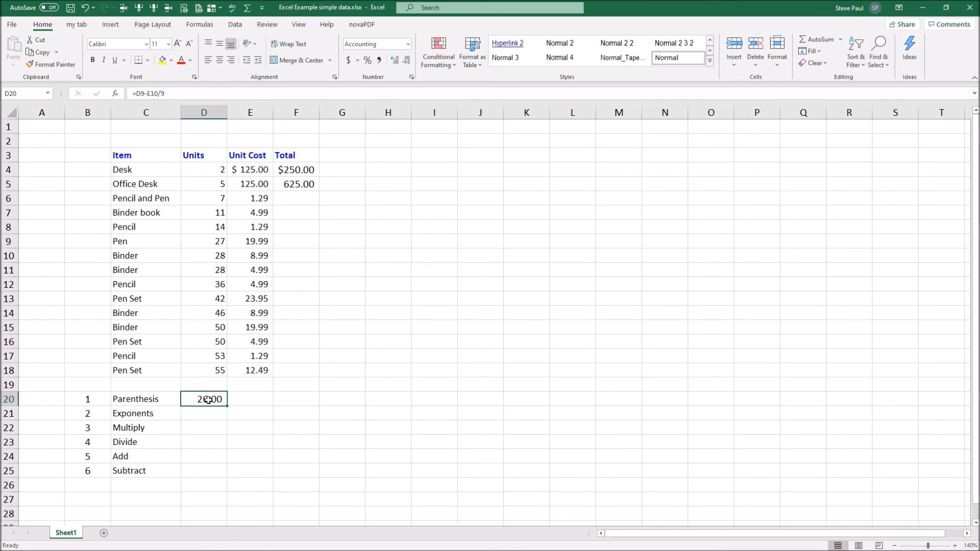
{"action": "double_click", "coordinate": [209, 400]}
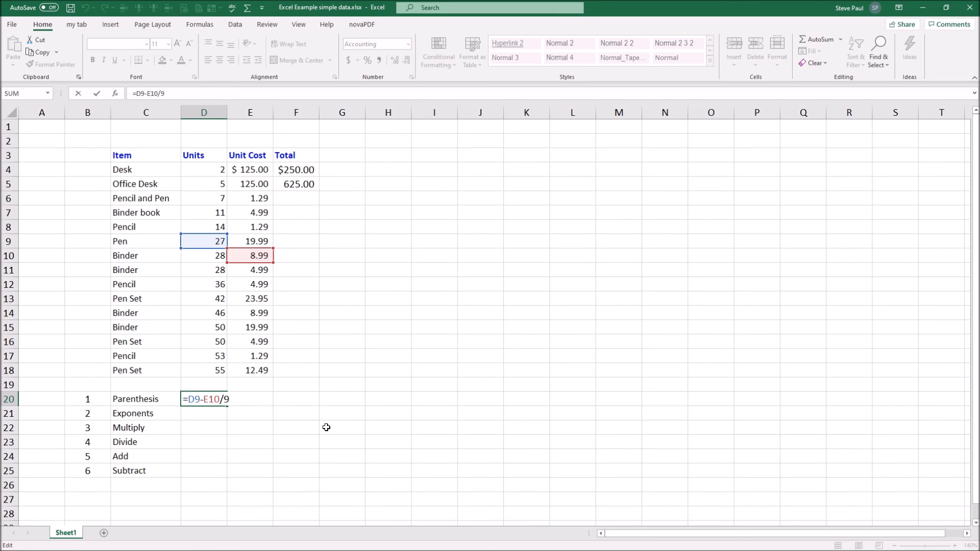
{"action": "key", "text": "Return"}
{"action": "key", "text": "Up"}
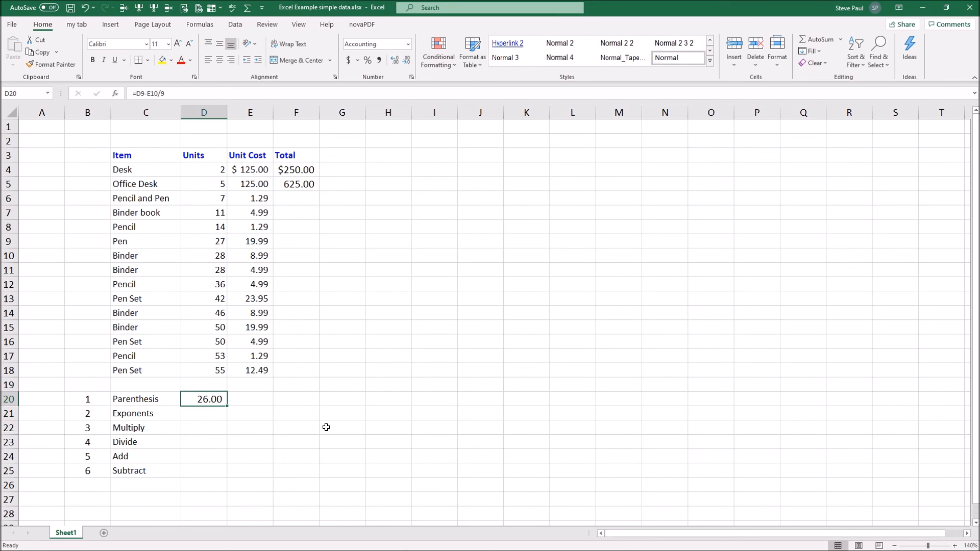
- Add parentheses around the subtraction in cell D20 to make the formula =(D9-E10)/9, and reopen it to check the references
{"action": "double_click", "coordinate": [215, 398]}
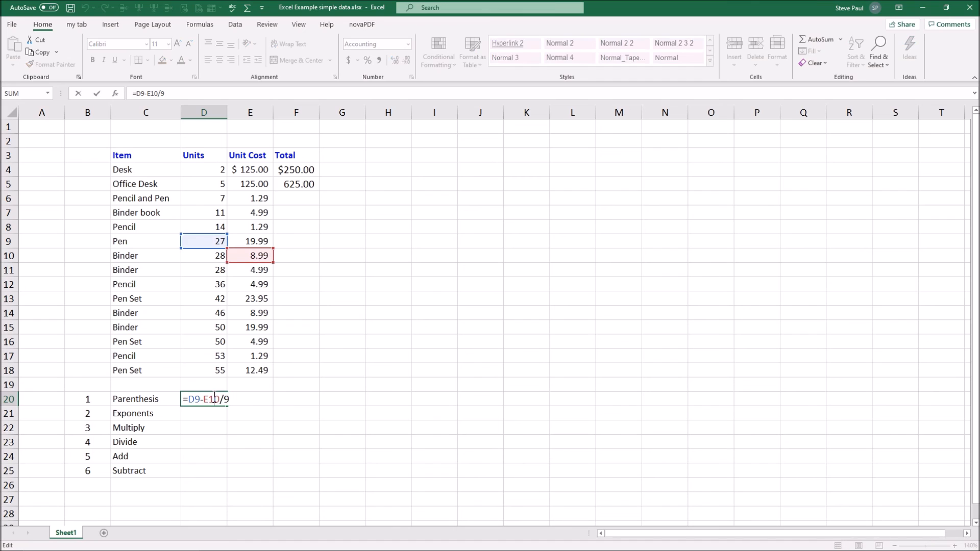
{"action": "key", "text": "Left"}
{"action": "key", "text": "Left"}
{"action": "key", "text": "Left"}
{"action": "key", "text": "Left"}
{"action": "type", "text": "("}
{"action": "key", "text": "Right"}
{"action": "key", "text": "Right"}
{"action": "key", "text": "Right"}
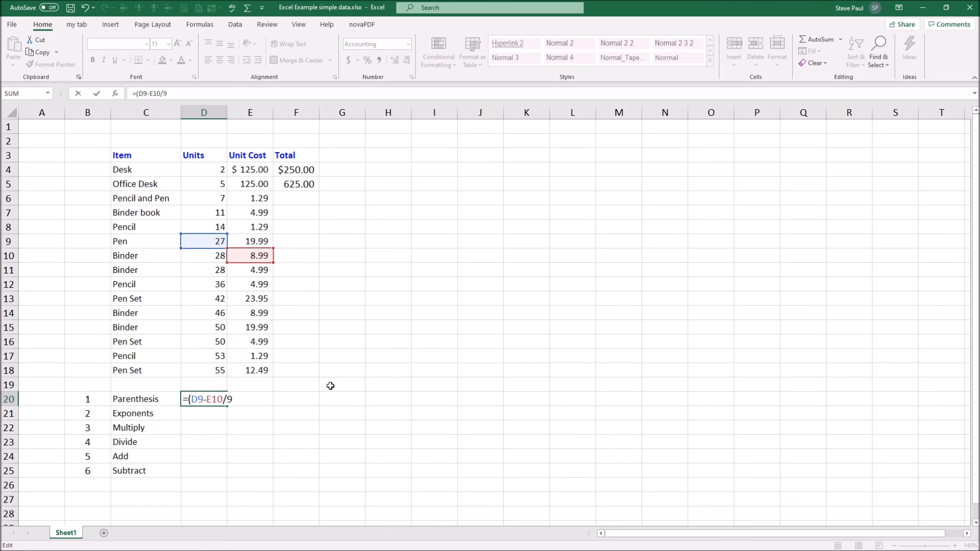
{"action": "key", "text": "Right"}
{"action": "key", "text": "Right"}
{"action": "key", "text": "Right"}
{"action": "type", "text": ")"}
{"action": "key", "text": "Return"}
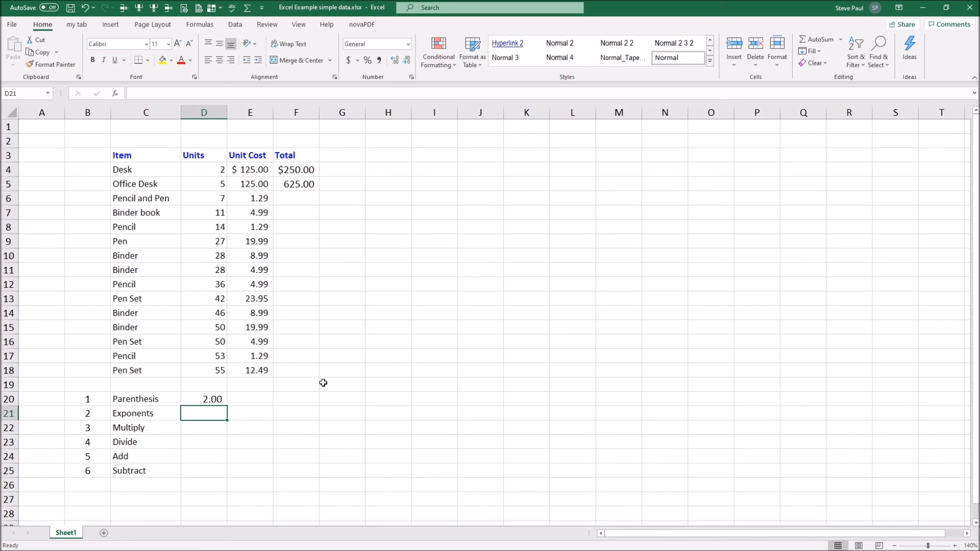
{"action": "key", "text": "Up"}
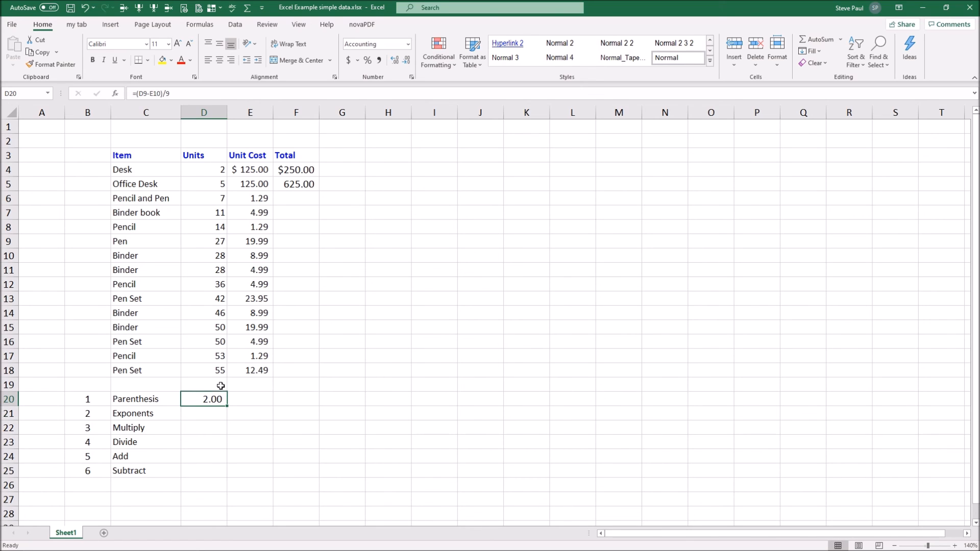
{"action": "double_click", "coordinate": [209, 399]}
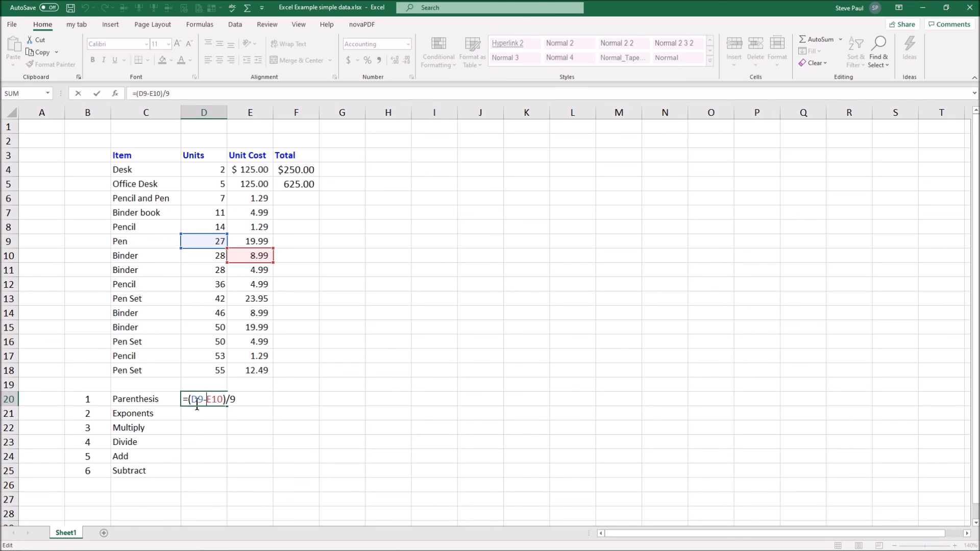